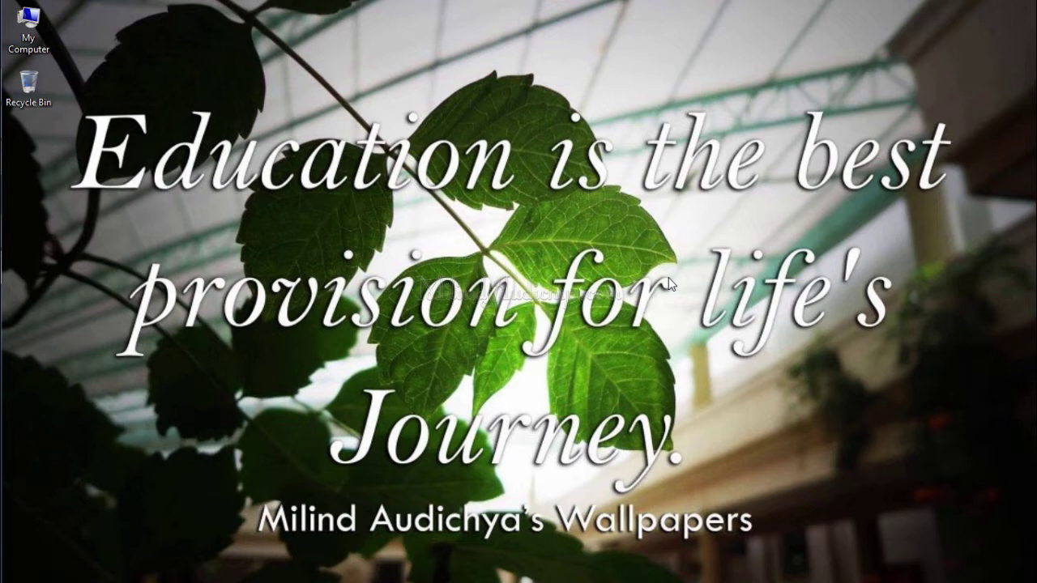
# Create a new Word document named Milind.docx on the desktop and open it in Word
pyautogui.click(30, 158)
pyautogui.rightClick(38, 138)
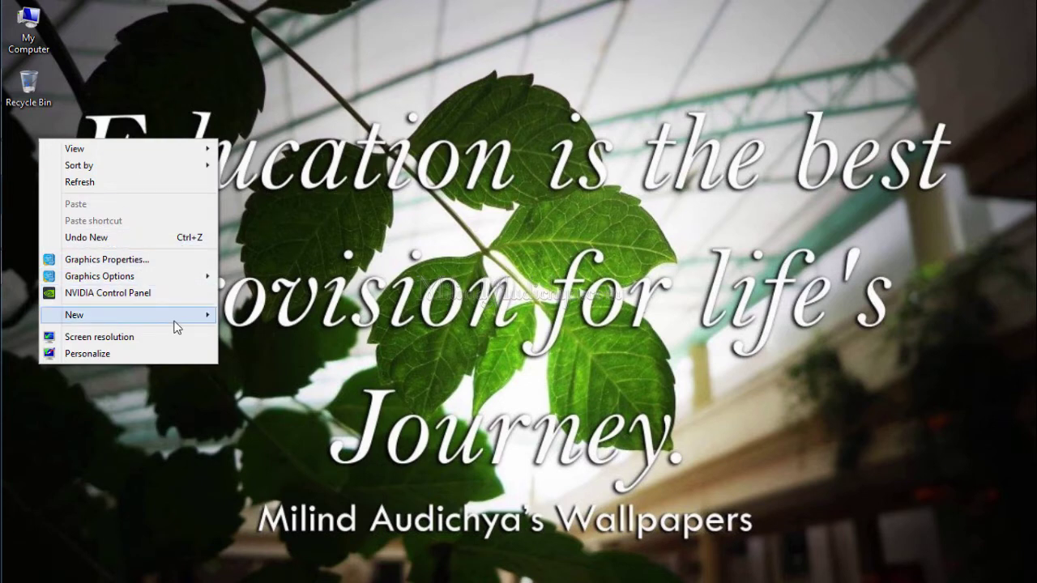
pyautogui.moveTo(125, 315)
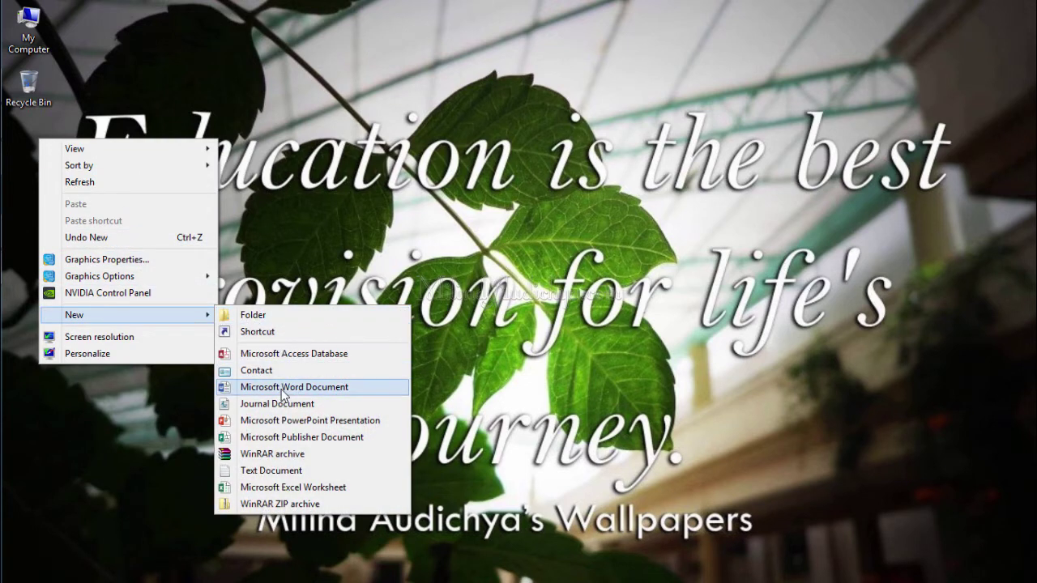
pyautogui.click(283, 388)
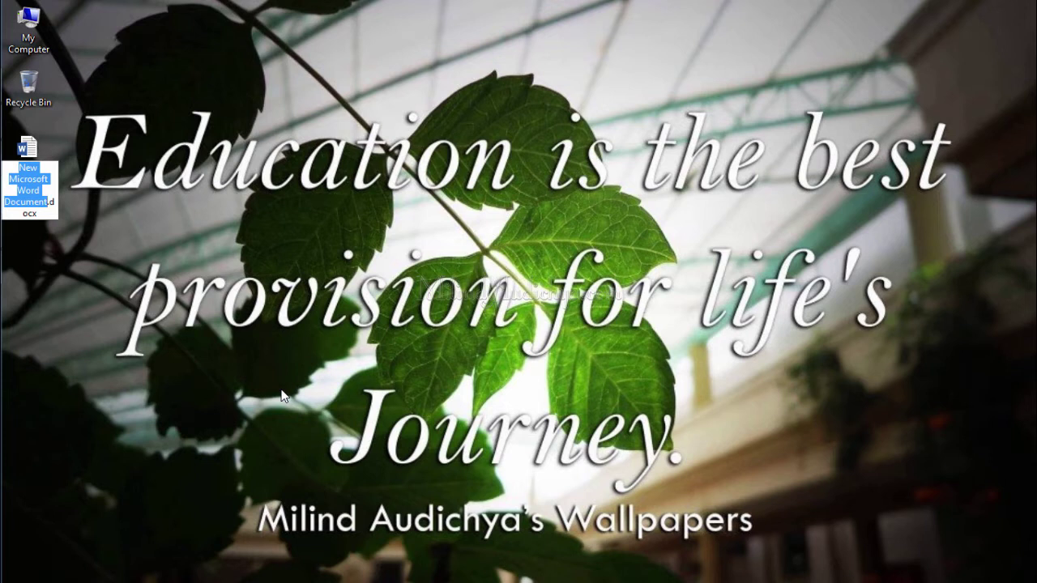
pyautogui.write('Milind')
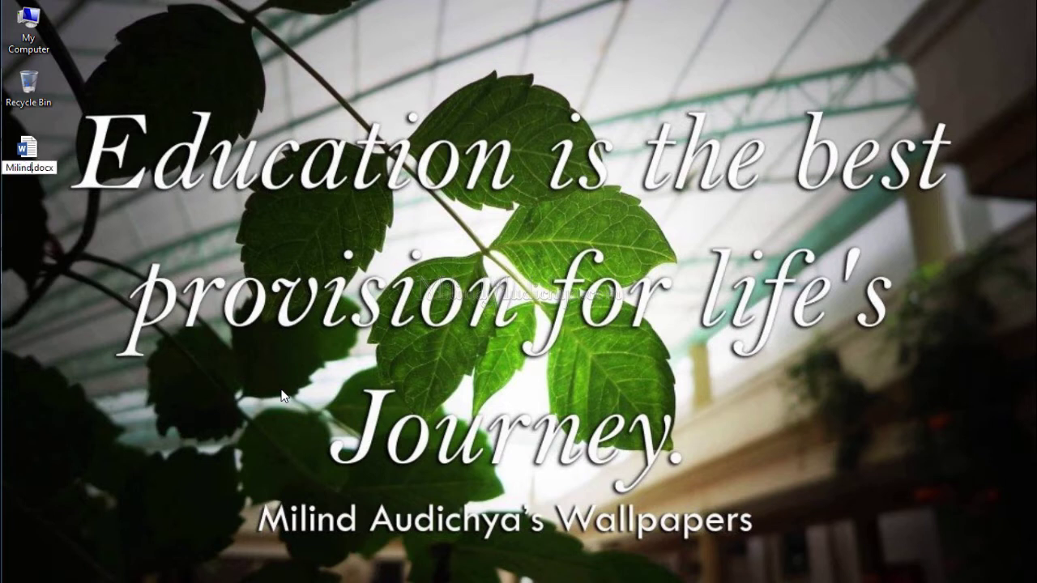
pyautogui.press('Return')
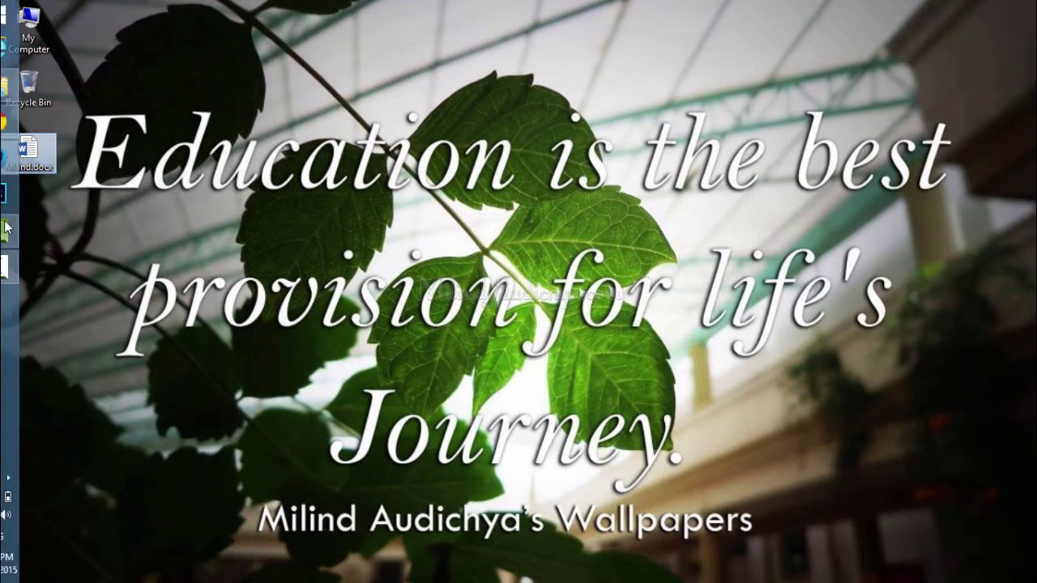
pyautogui.doubleClick(47, 159)
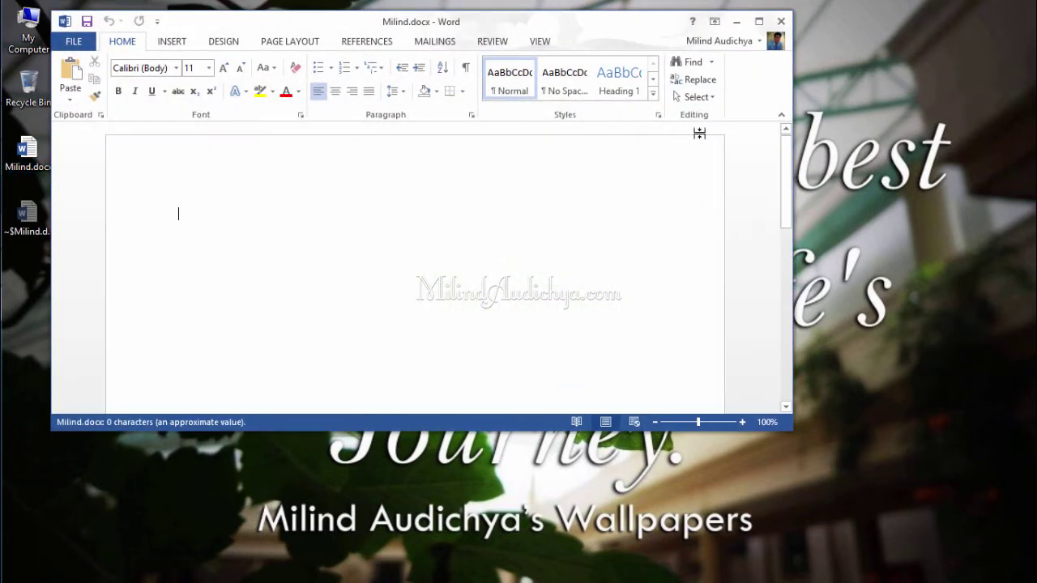
# Maximize the Milind.docx Word window to fill the screen
pyautogui.click(759, 21)
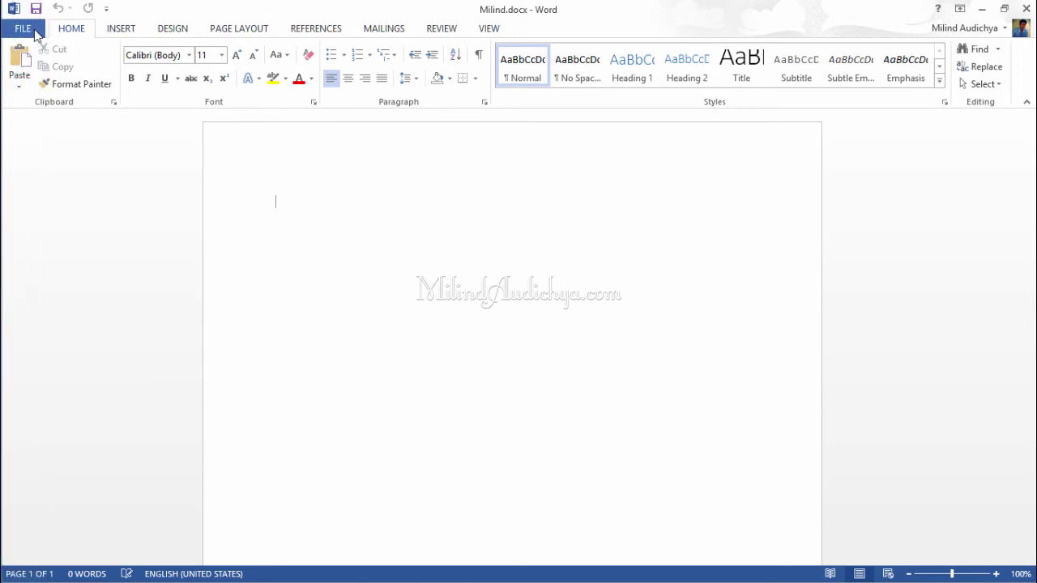
# On the File Info page, set Title 'Milind', Tags 'Test' and Comments 'Creating For Test'
pyautogui.click(39, 29)
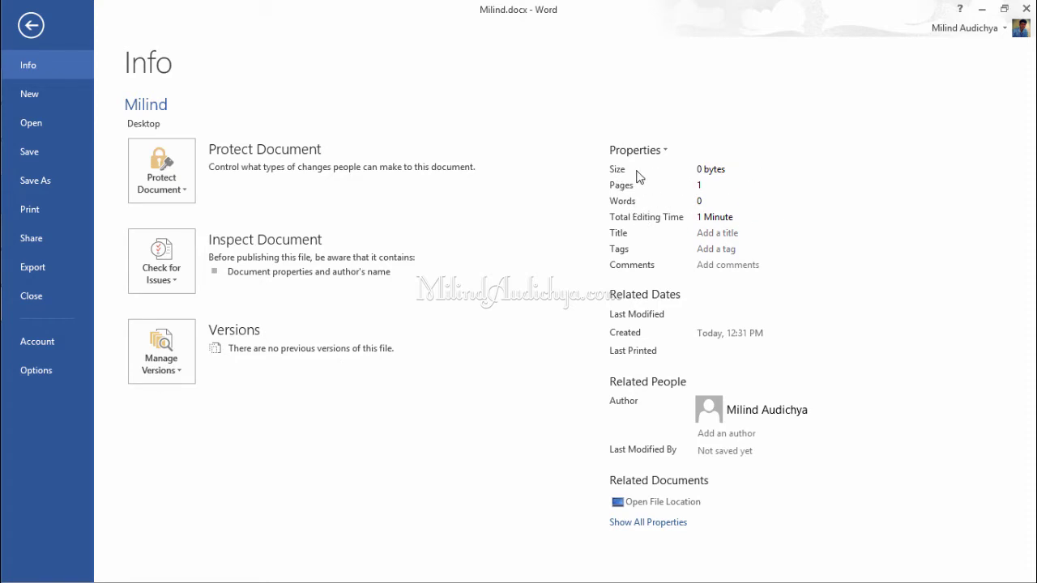
pyautogui.click(734, 231)
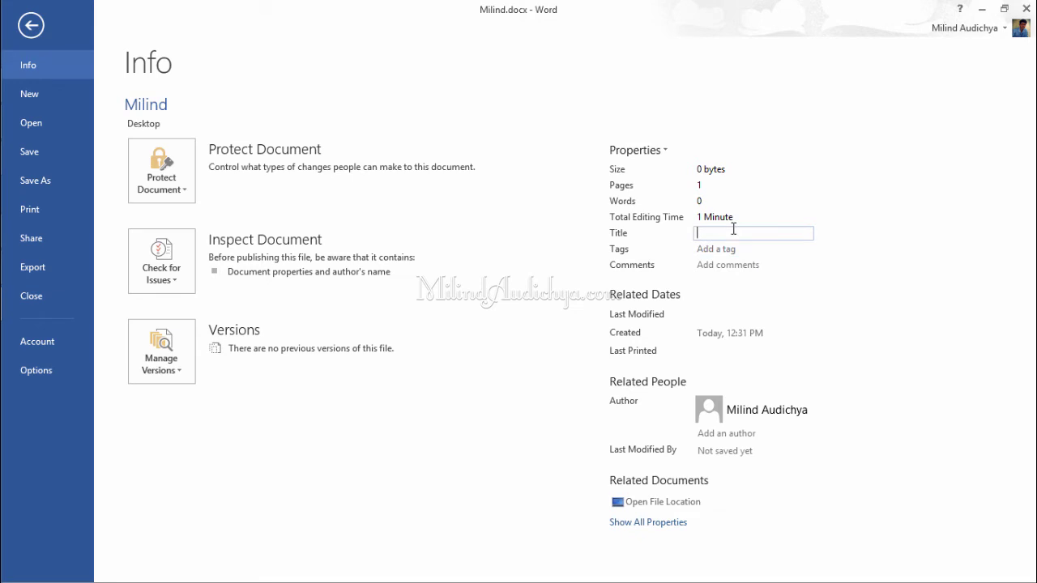
pyautogui.write('Milind')
pyautogui.press('Tab')
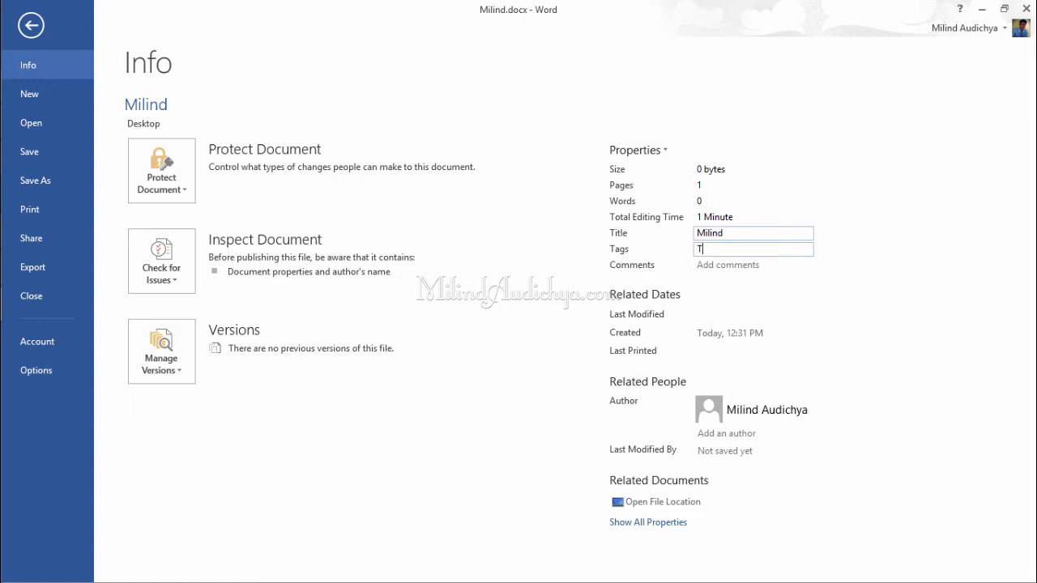
pyautogui.click(724, 249)
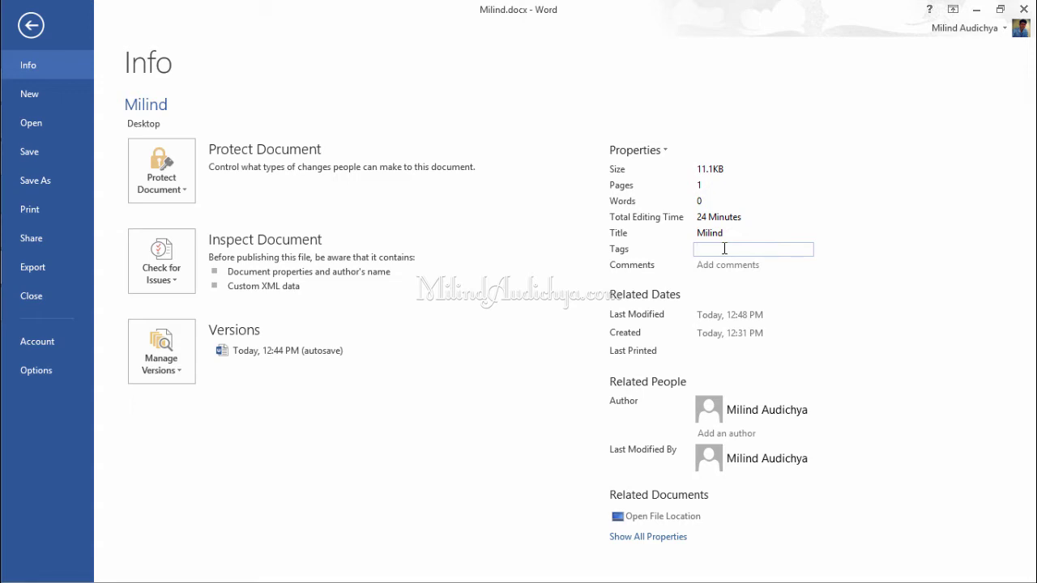
pyautogui.write('Test')
pyautogui.press('Tab')
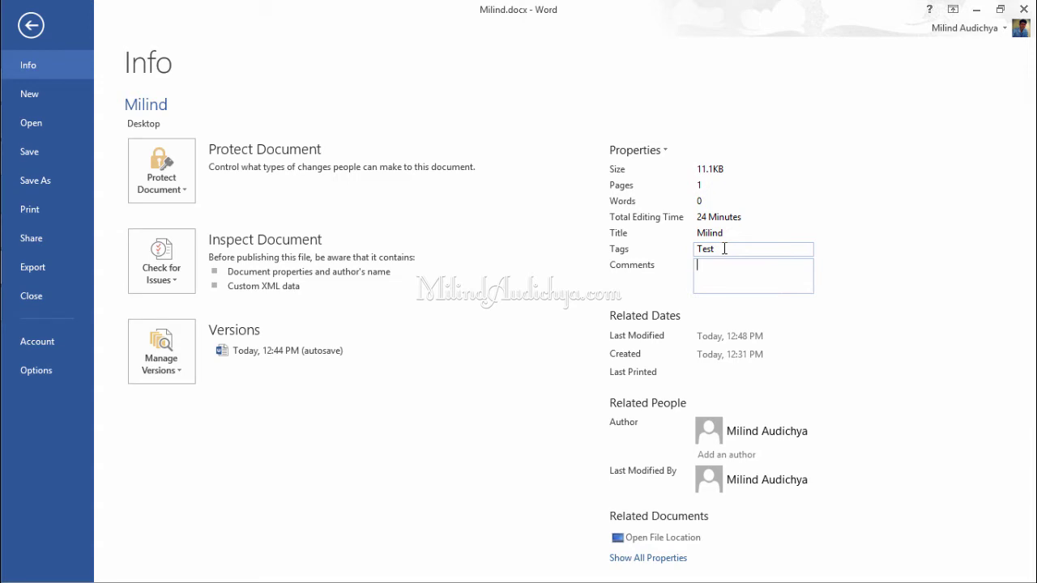
pyautogui.write('Creat')
pyautogui.write('ing ')
pyautogui.write('For Test')
pyautogui.press('Tab')
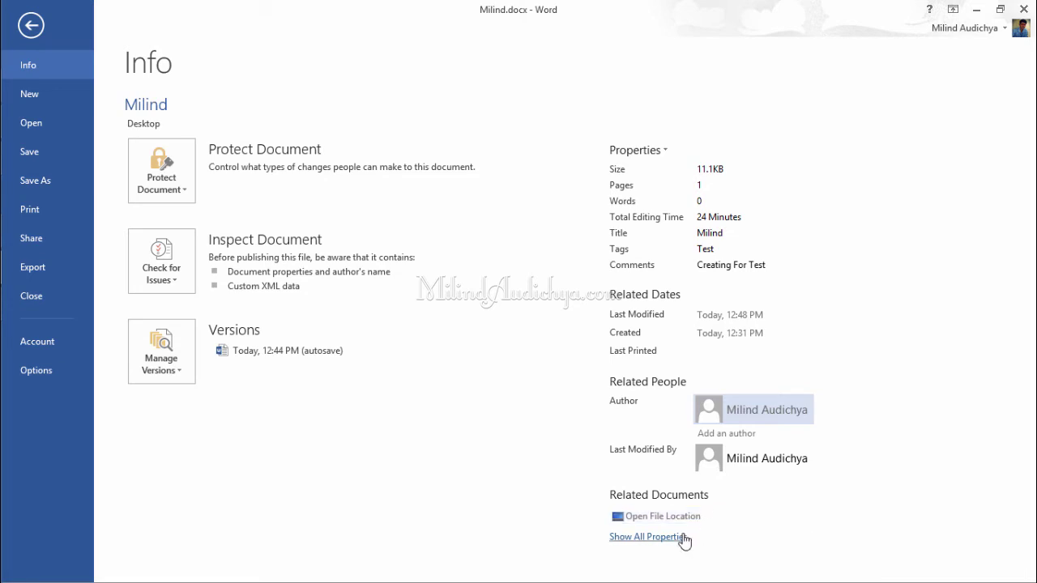
# Review all document properties, then bring up Save As with Computer and Desktop selected
pyautogui.click(648, 538)
pyautogui.scroll(-2, 683, 537)
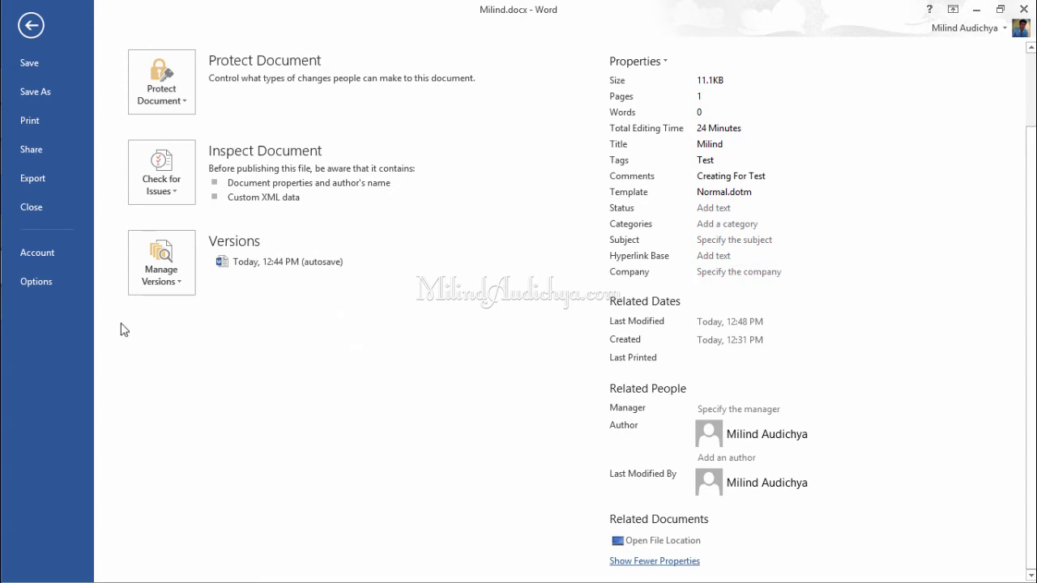
pyautogui.click(48, 74)
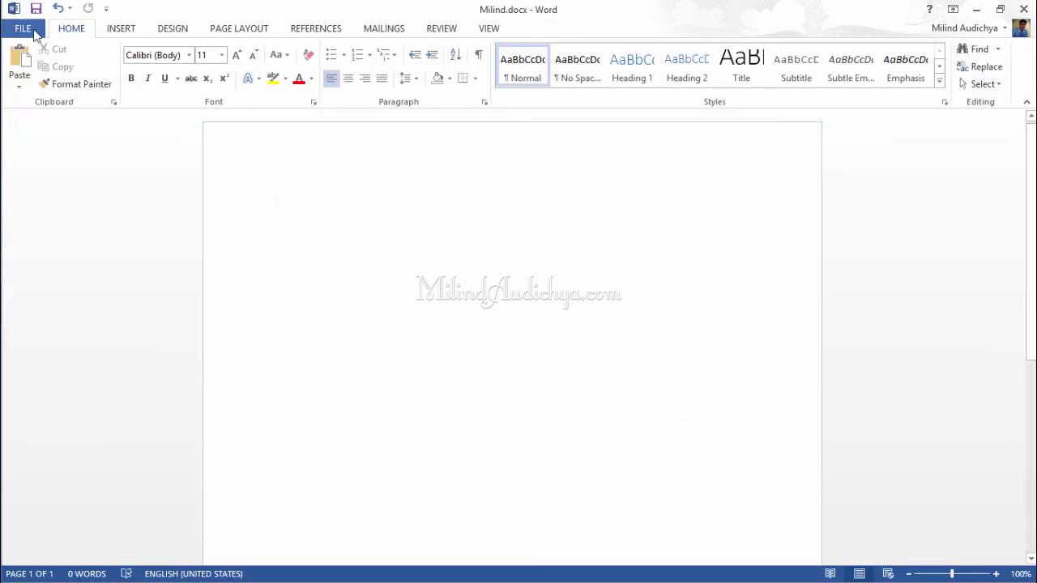
pyautogui.click(24, 29)
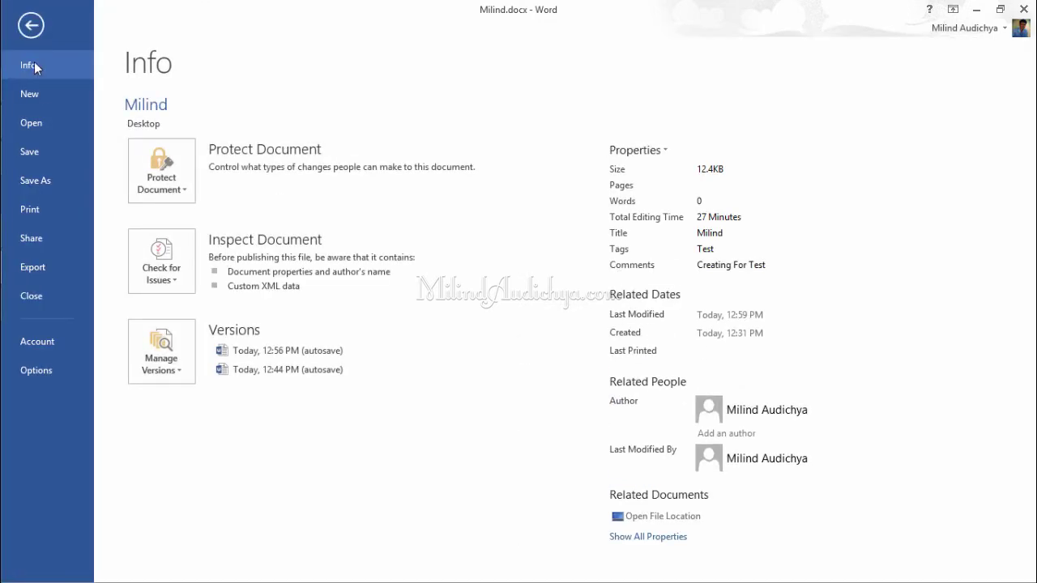
pyautogui.click(52, 183)
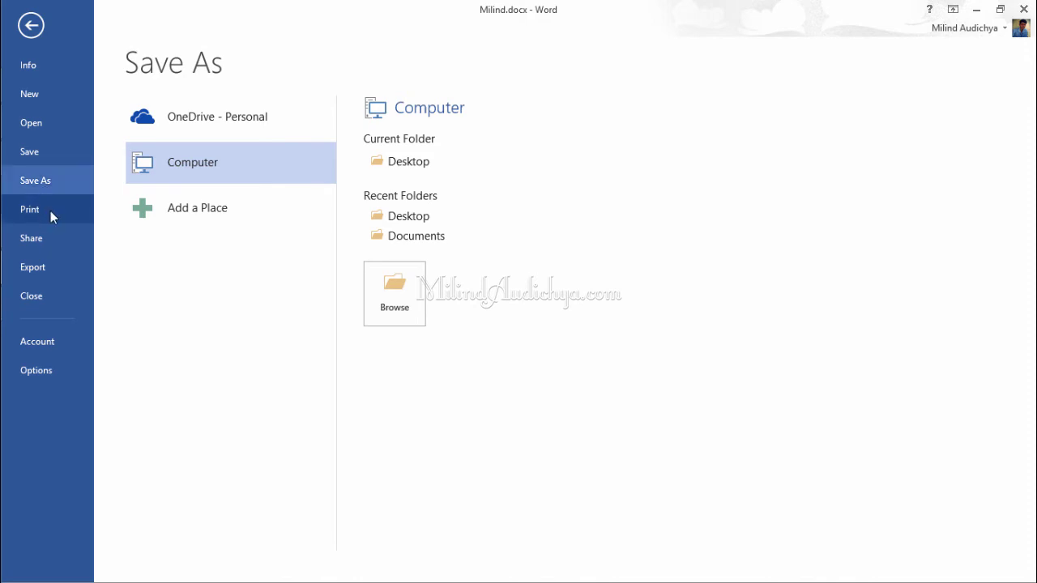
# View the Print preview, then the Share page showing Invite People
pyautogui.click(51, 211)
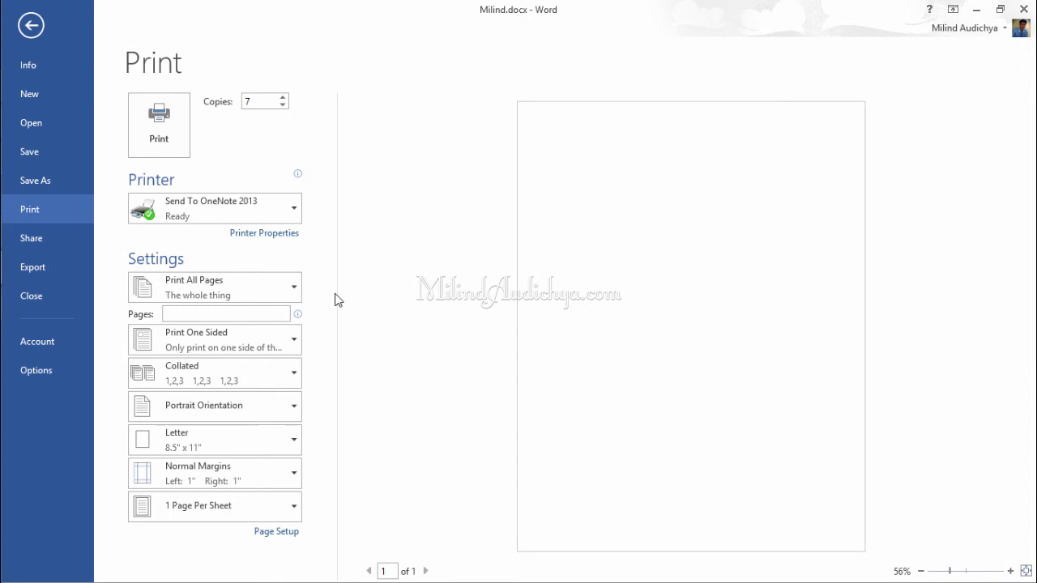
pyautogui.click(65, 238)
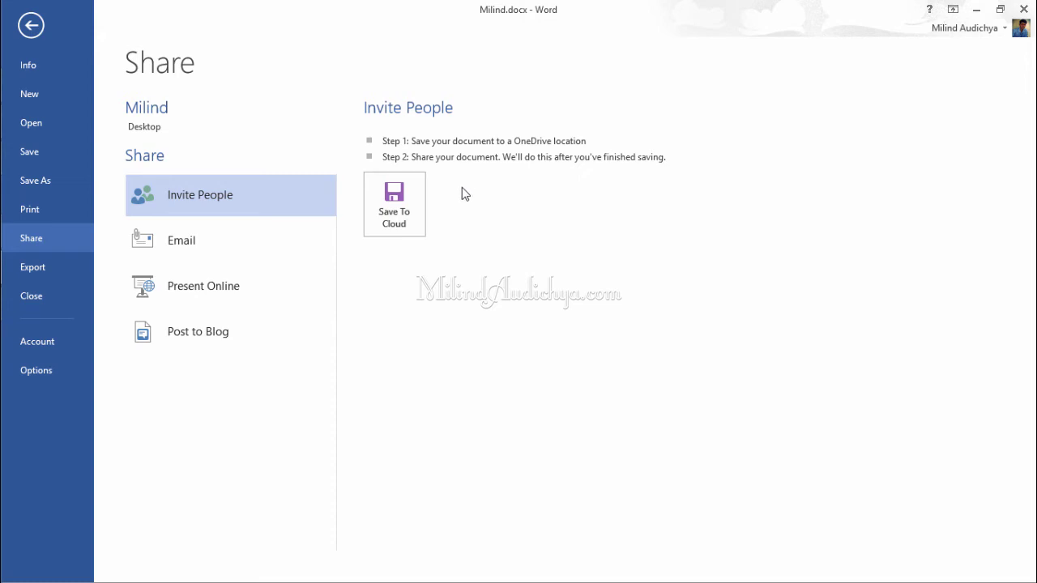
# Look through the Email, Present Online and Post to Blog sharing options, ending on Export
pyautogui.click(228, 241)
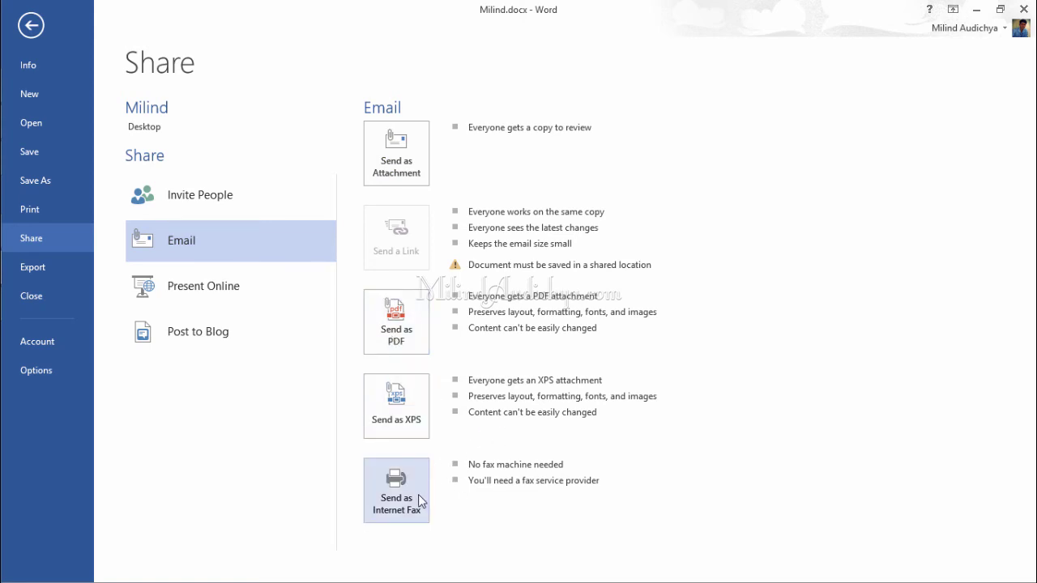
pyautogui.click(256, 285)
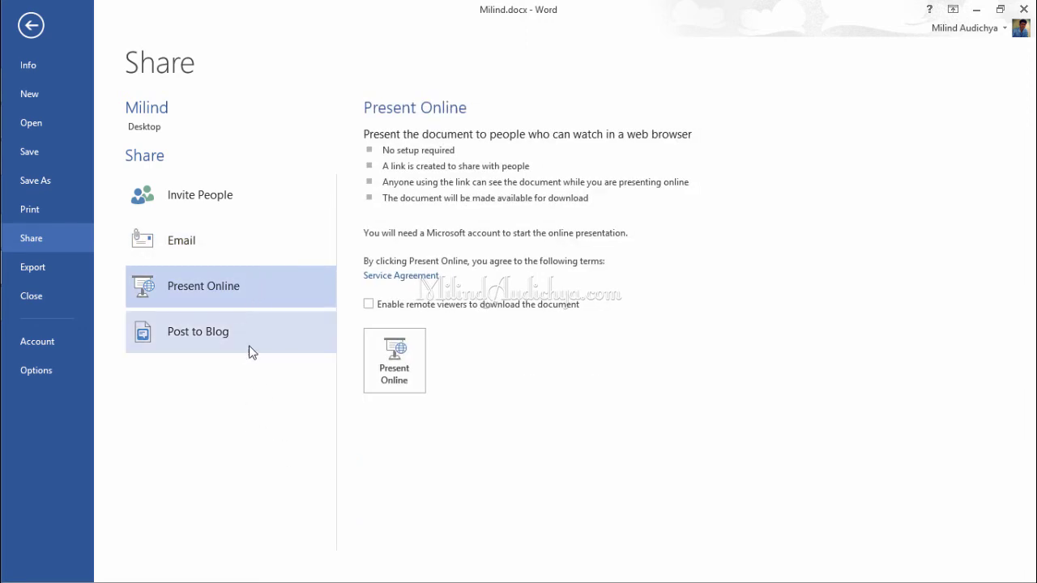
pyautogui.click(212, 345)
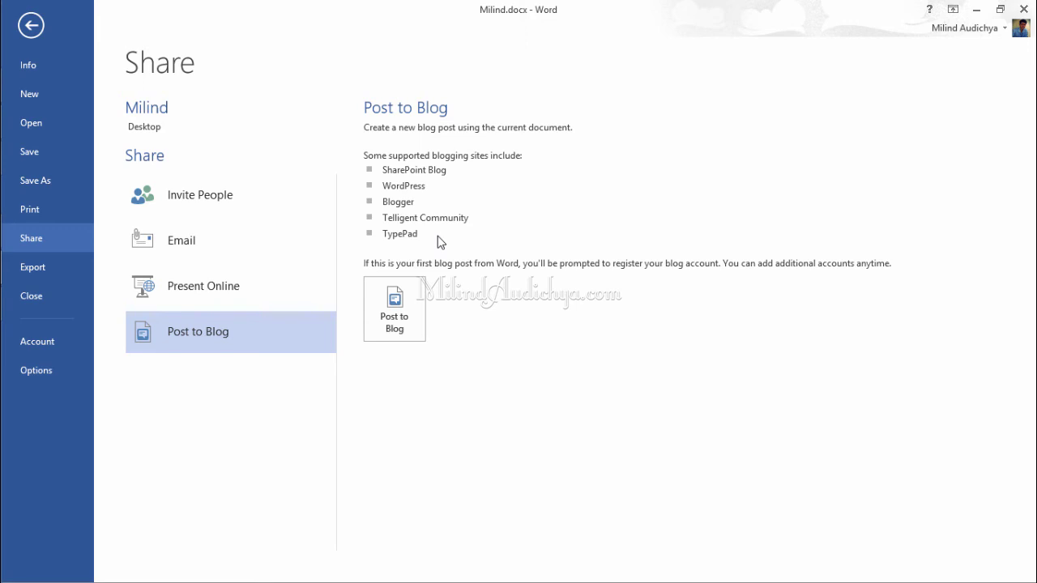
pyautogui.click(66, 267)
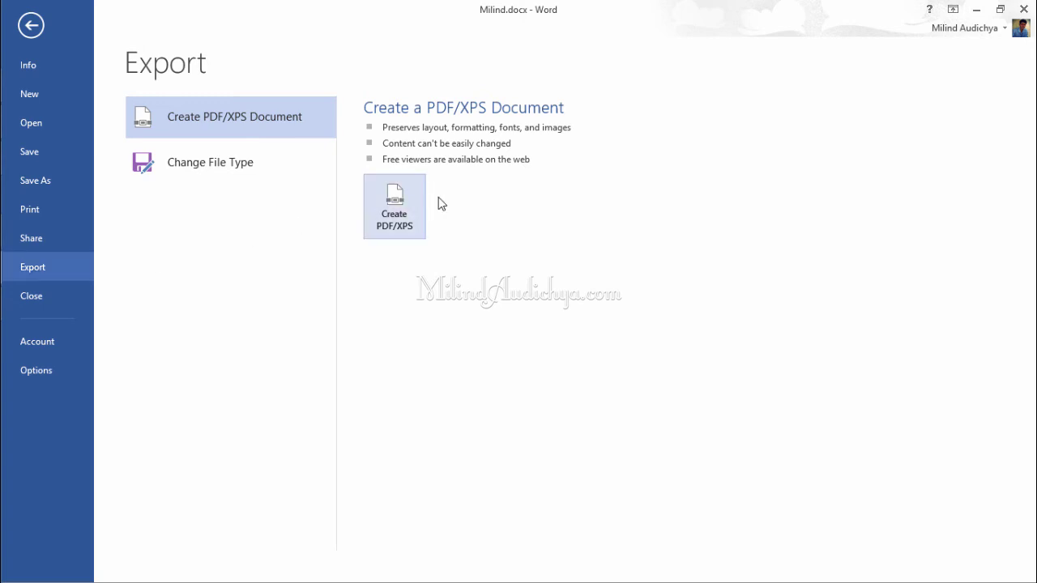
# Under Change File Type, view Word 97-2003, OpenDocument Text, Template, Plain Text and RTF formats
pyautogui.click(249, 168)
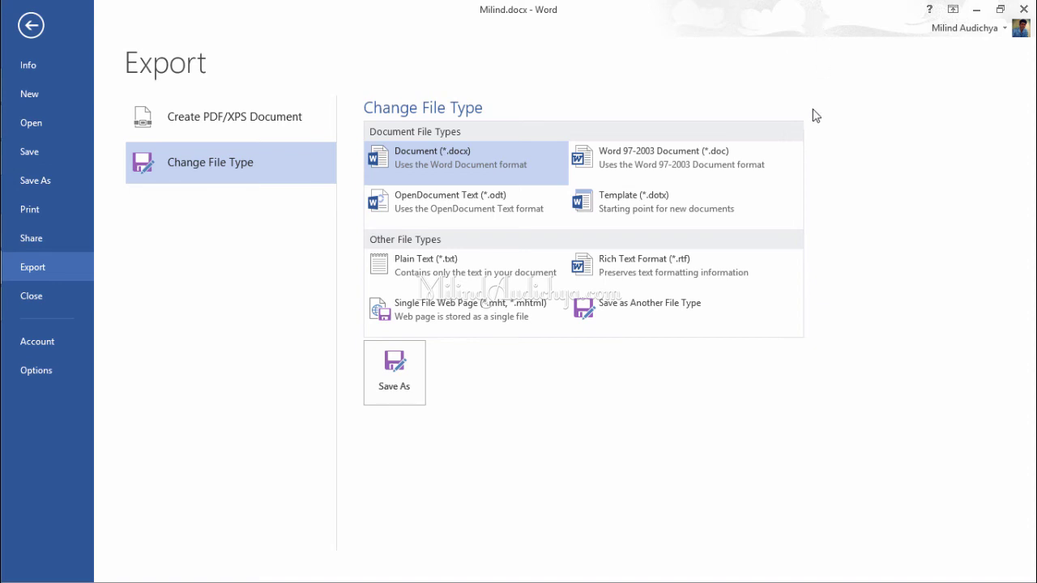
pyautogui.click(711, 165)
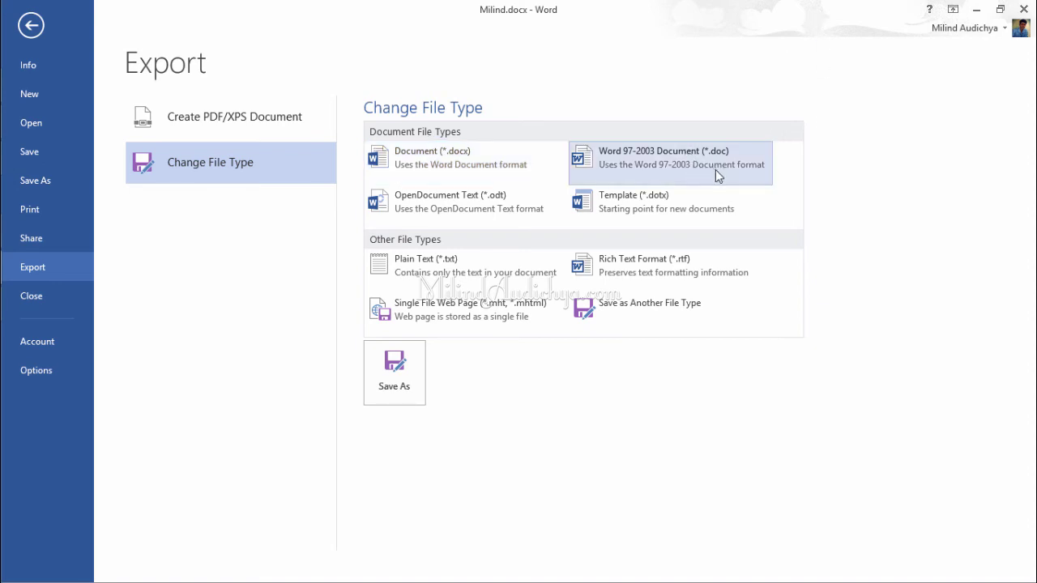
pyautogui.click(462, 209)
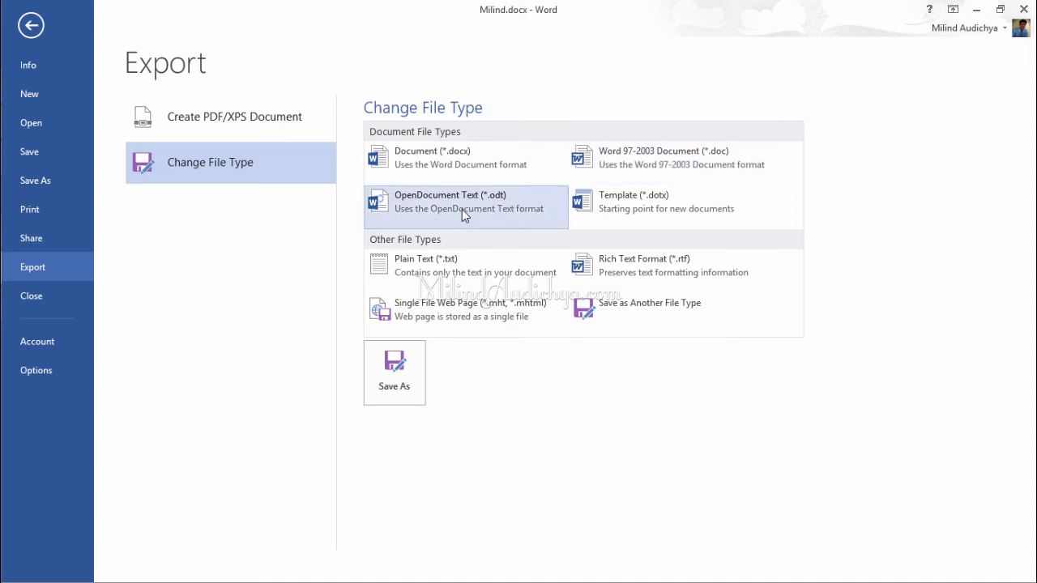
pyautogui.click(652, 206)
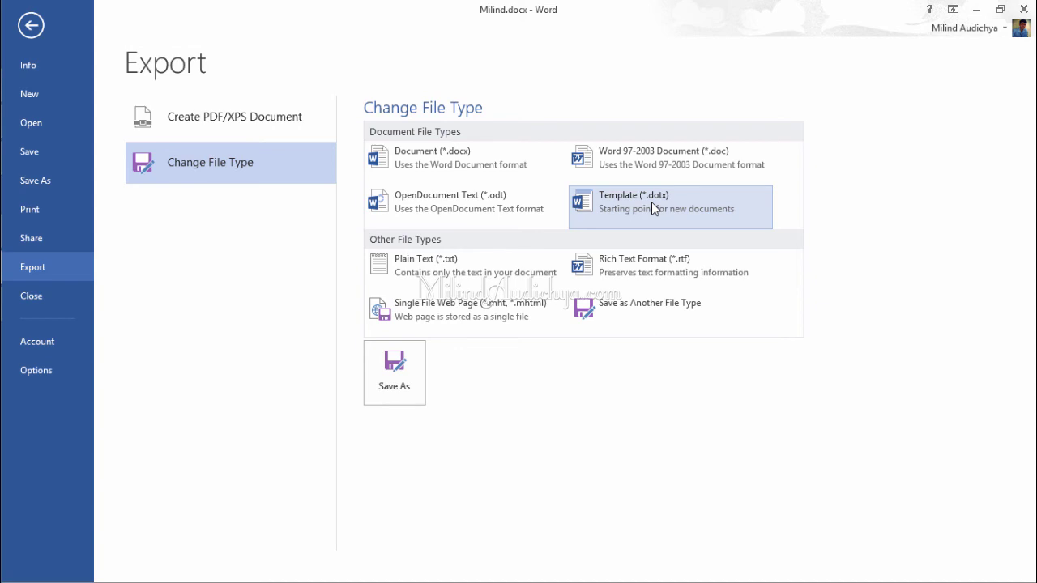
pyautogui.click(485, 261)
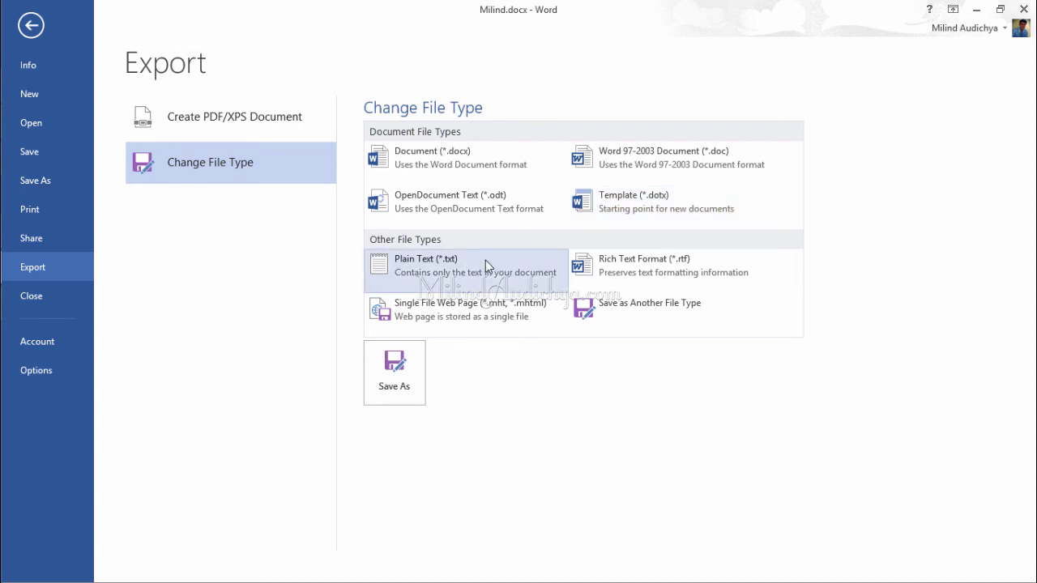
pyautogui.click(651, 266)
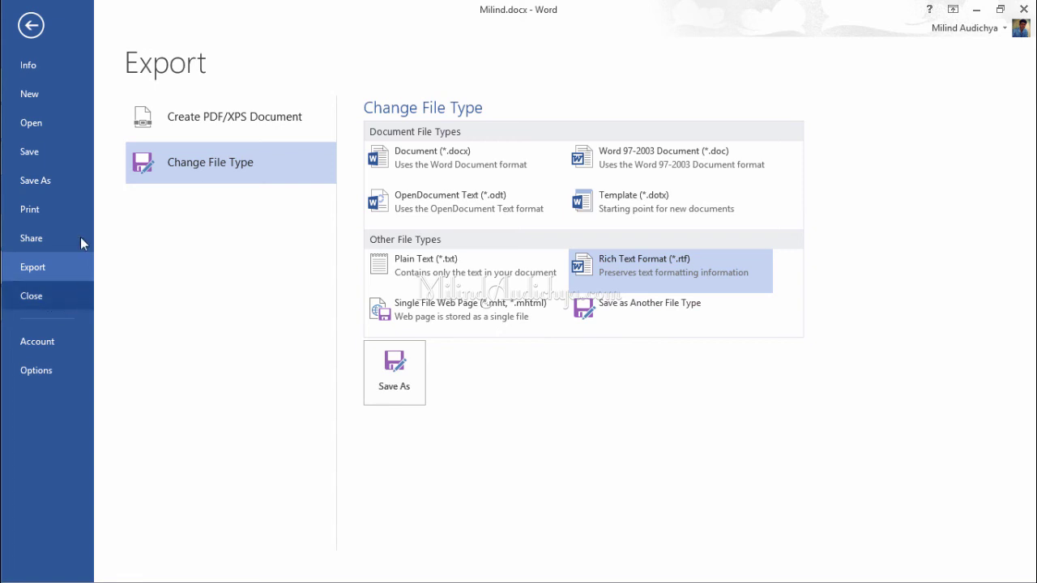
# View the Account page, browse Word Options from Display to Trust Center, and close with OK
pyautogui.click(85, 347)
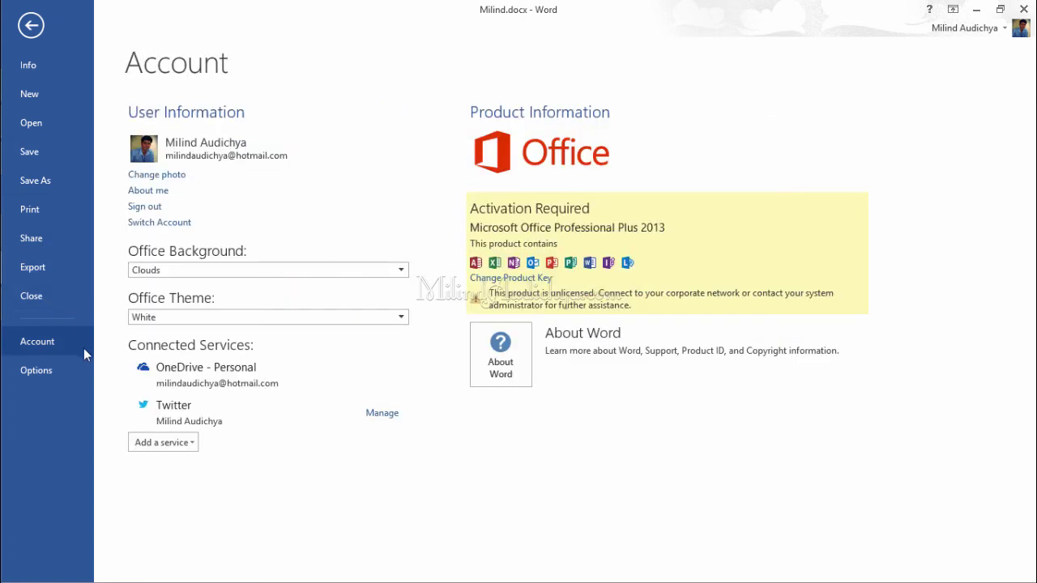
pyautogui.click(57, 372)
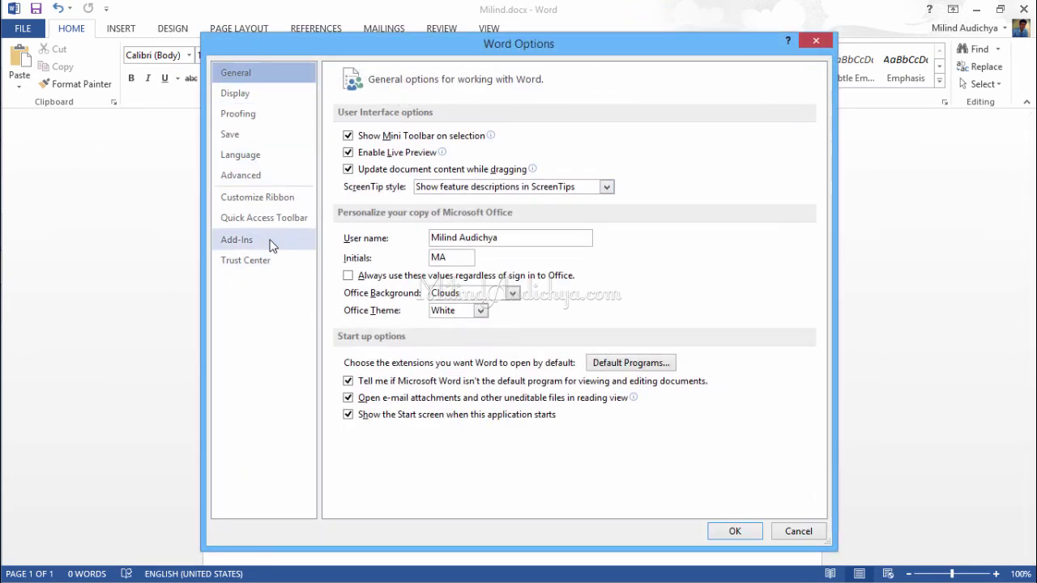
pyautogui.click(282, 100)
pyautogui.click(276, 112)
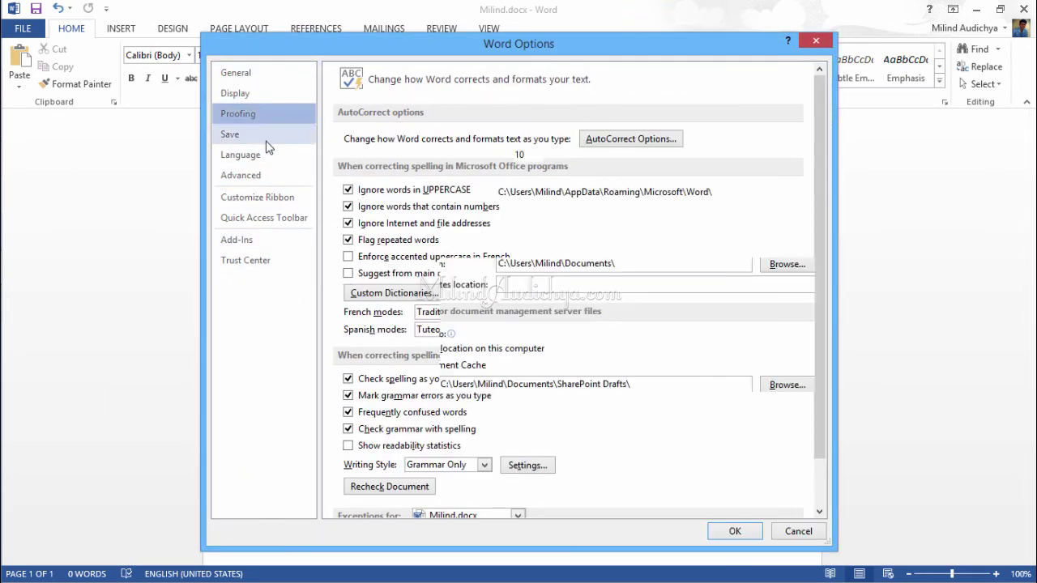
pyautogui.click(270, 134)
pyautogui.click(265, 177)
pyautogui.click(266, 197)
pyautogui.click(267, 217)
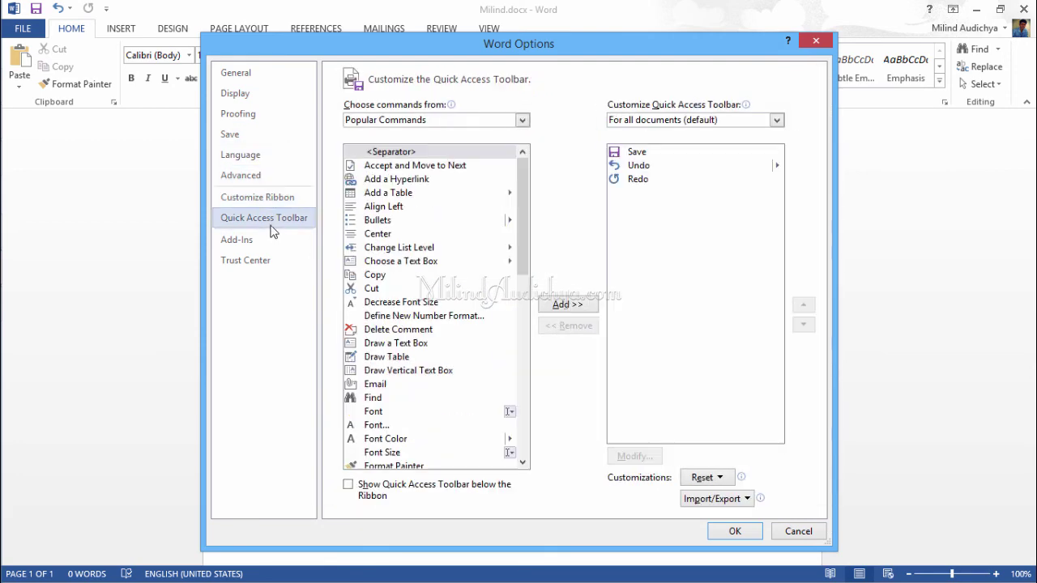
pyautogui.click(262, 239)
pyautogui.click(269, 260)
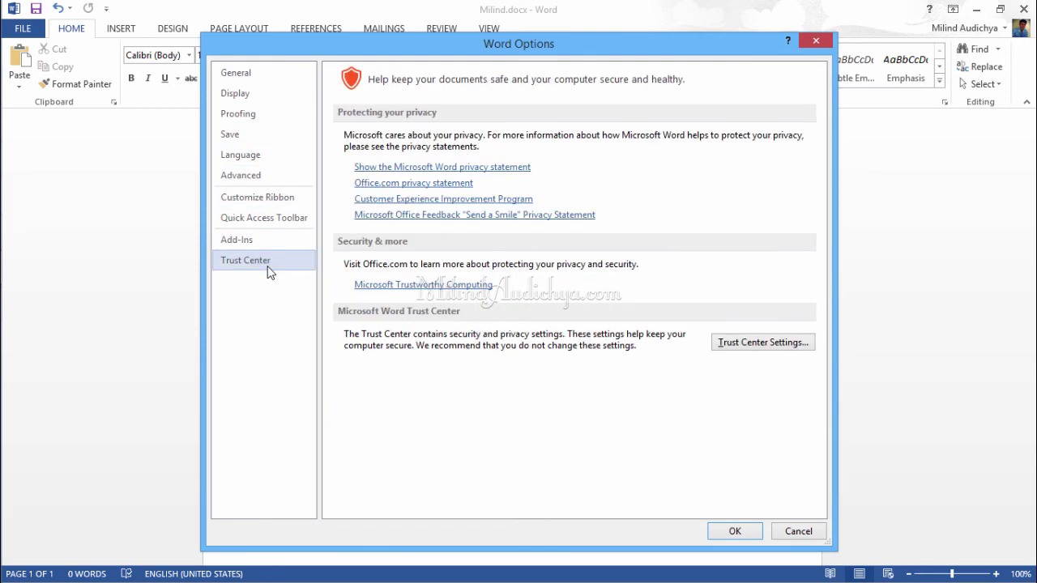
pyautogui.click(758, 535)
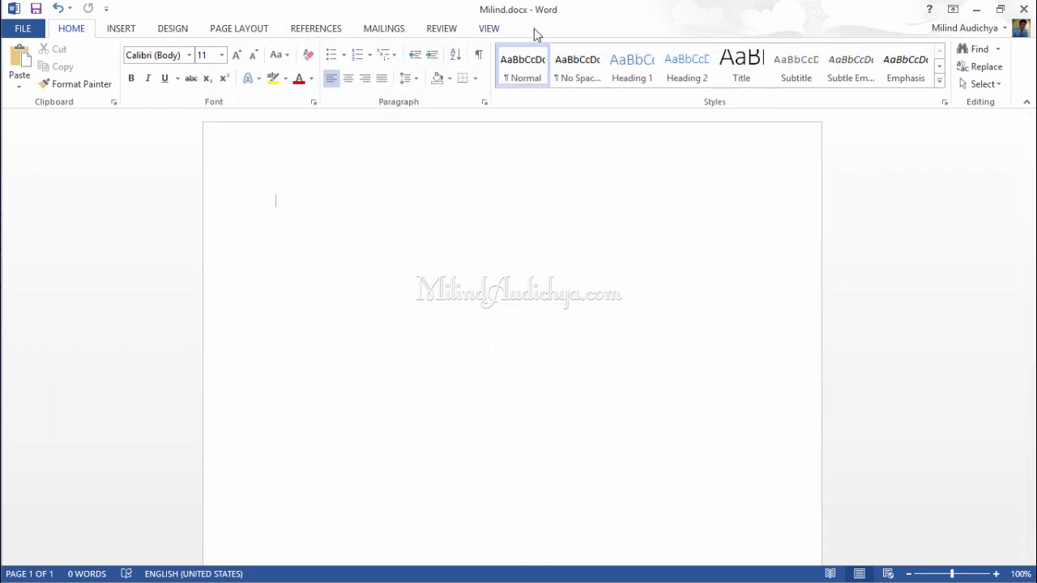
pyautogui.click(123, 31)
pyautogui.click(169, 31)
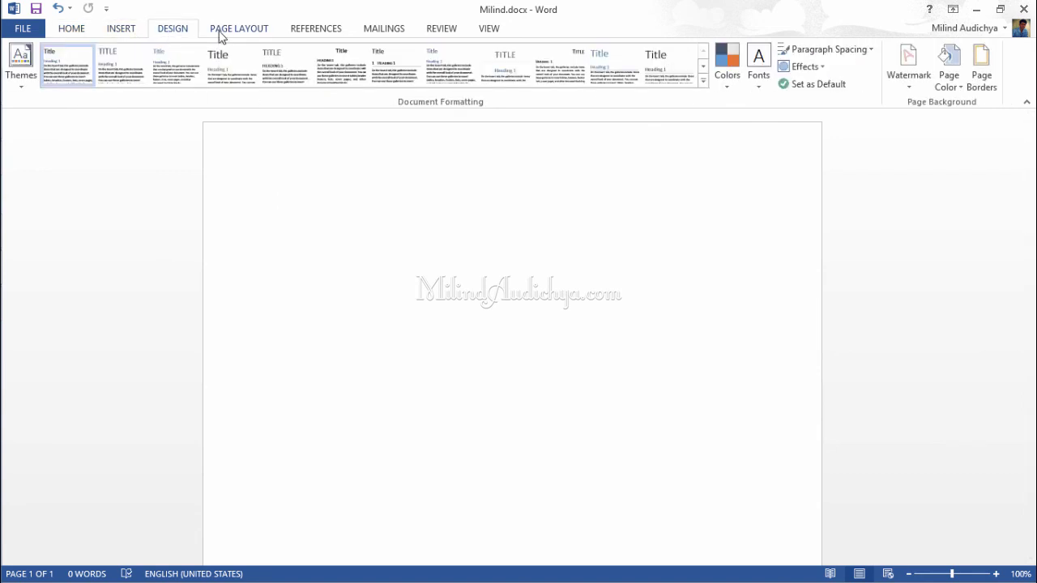
pyautogui.click(223, 31)
pyautogui.click(300, 31)
pyautogui.click(384, 31)
pyautogui.click(445, 31)
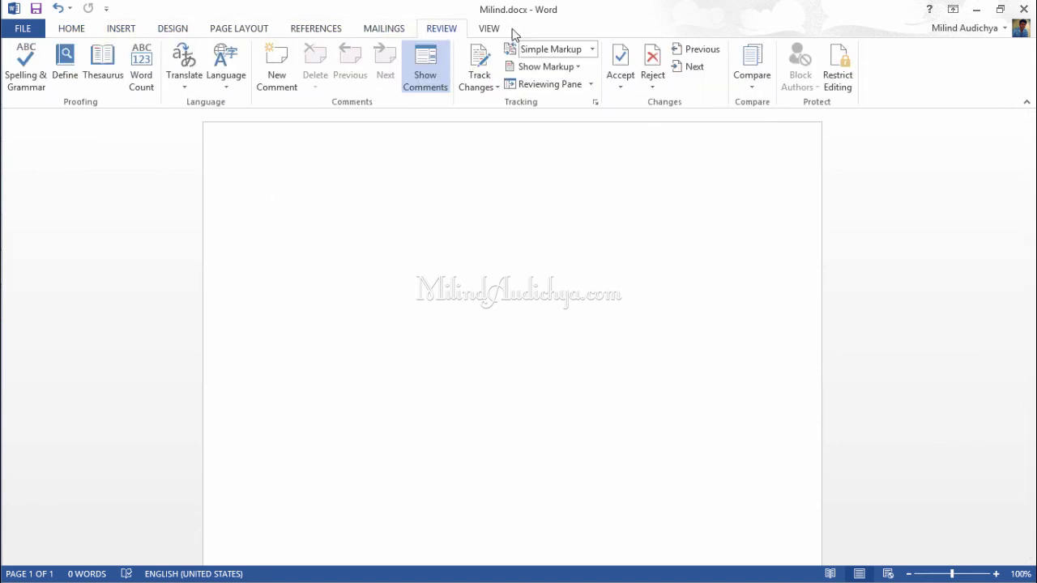
pyautogui.click(498, 34)
pyautogui.click(71, 34)
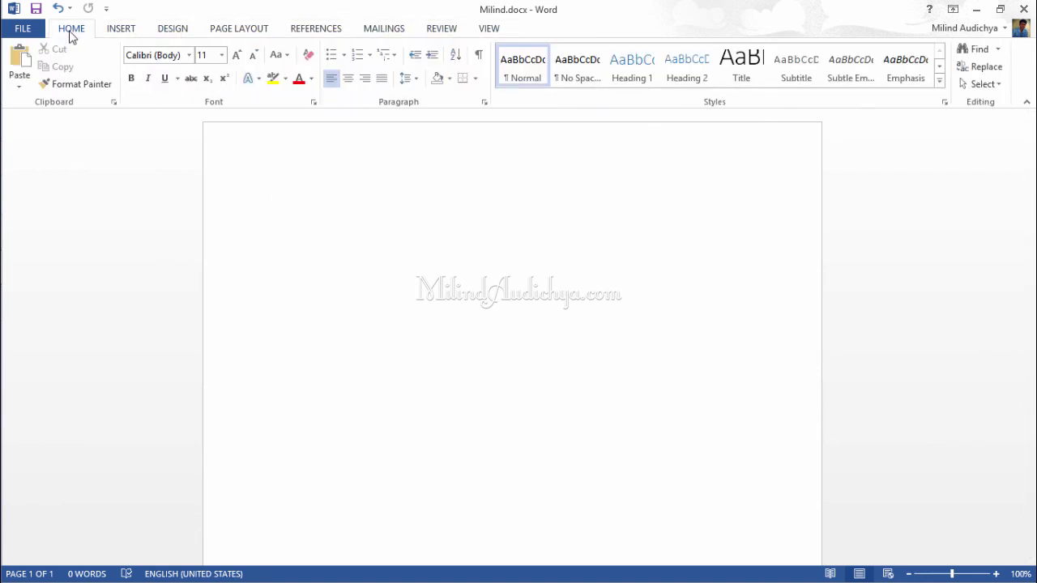